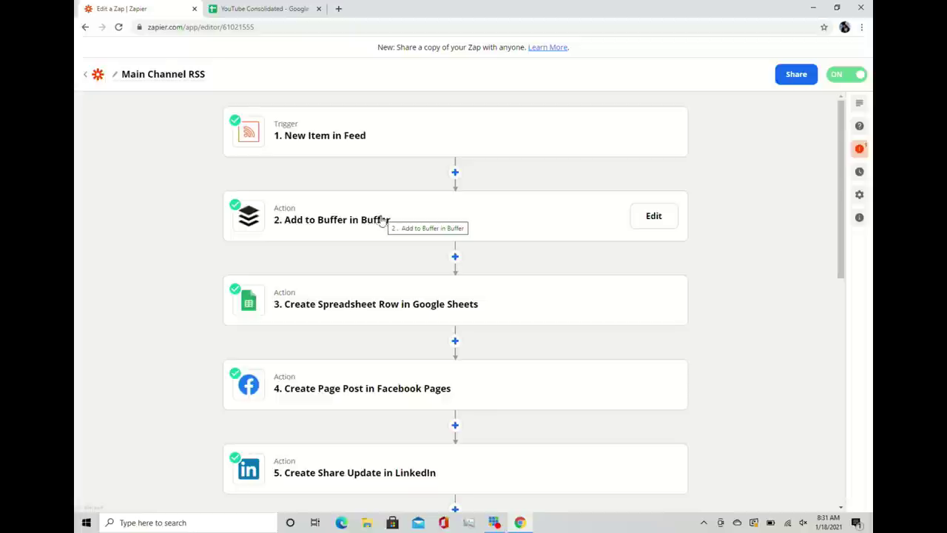
# Open the Add to Buffer action of the Main Channel RSS Zap and review its Set up action fields
pyautogui.scroll(-1, 197, 287)
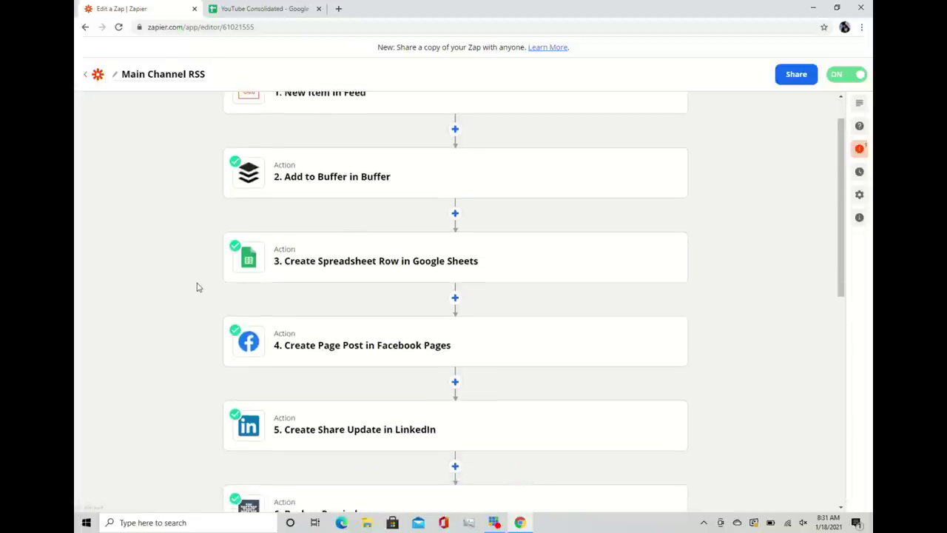
pyautogui.scroll(1, 197, 287)
pyautogui.moveTo(334, 197)
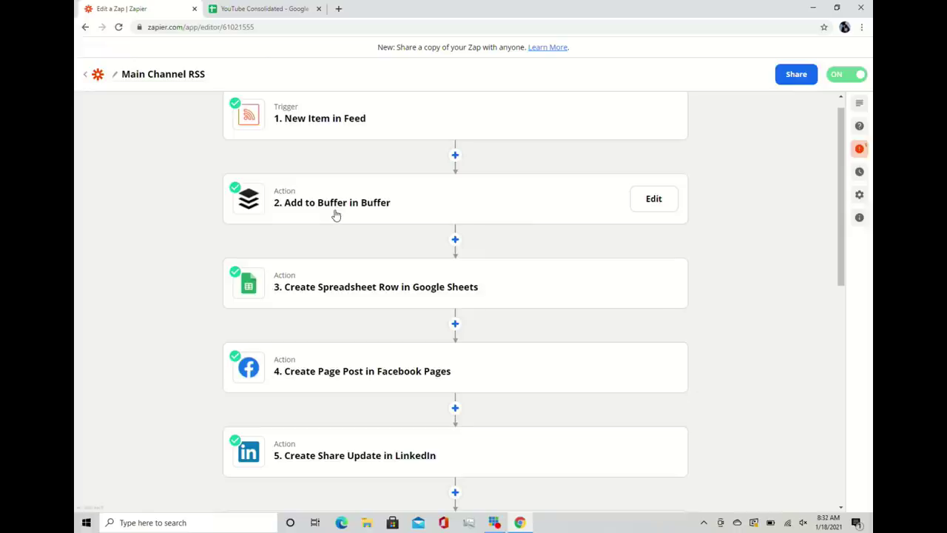
pyautogui.click(335, 211)
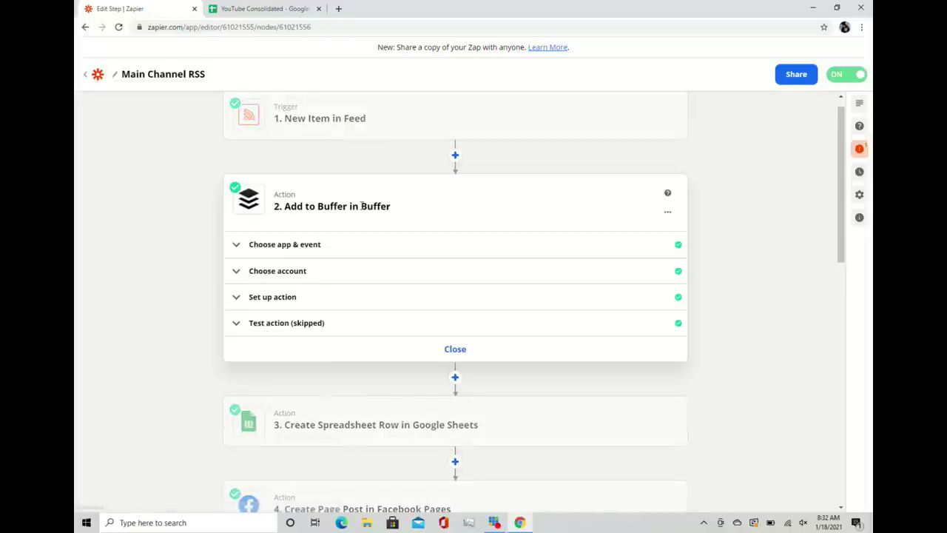
pyautogui.click(324, 296)
pyautogui.scroll(-2, 349, 338)
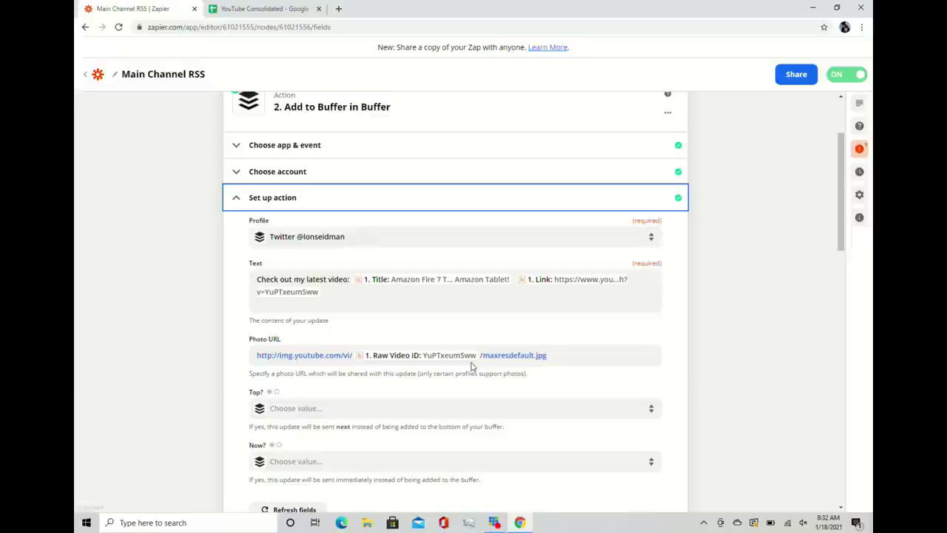
pyautogui.scroll(-7, 473, 364)
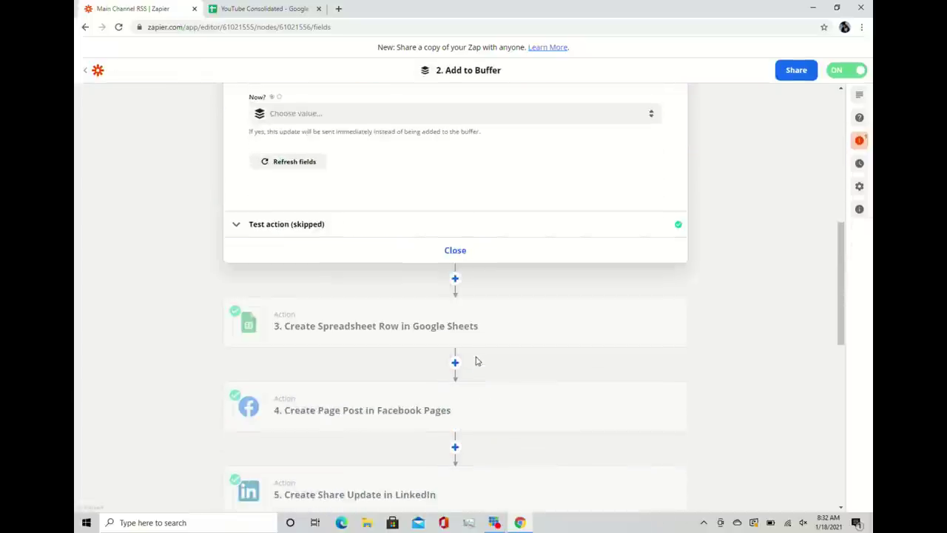
# Switch to the YouTube Consolidated spreadsheet and check the video title and URL in row 747
pyautogui.moveTo(334, 148)
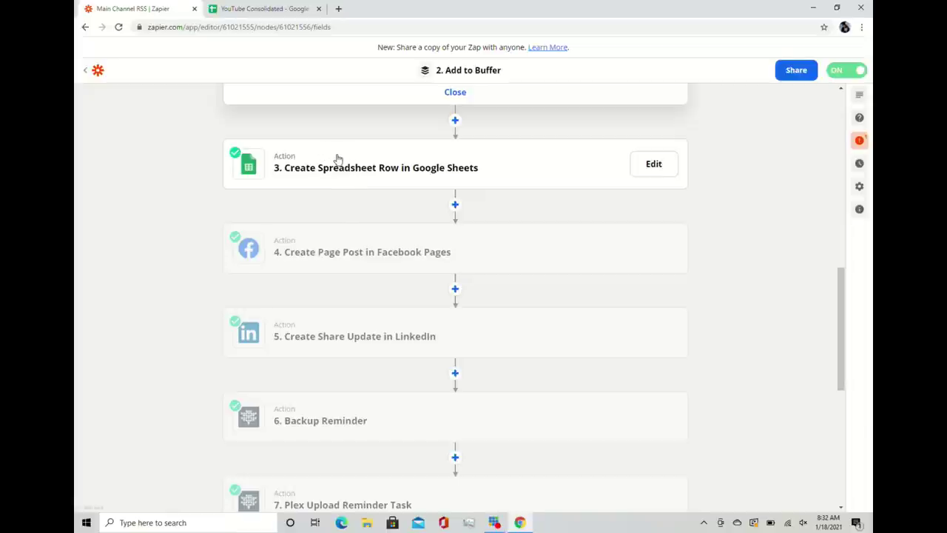
pyautogui.click(269, 11)
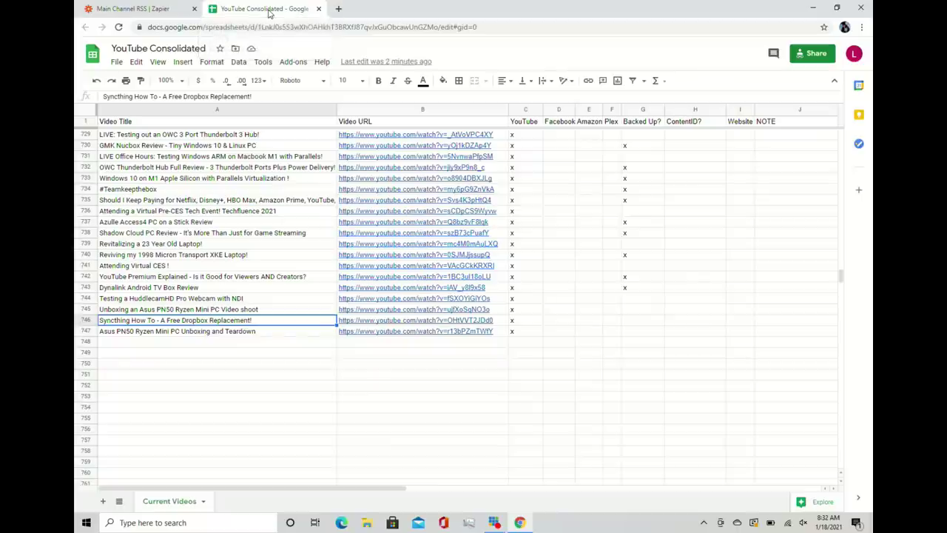
pyautogui.click(189, 331)
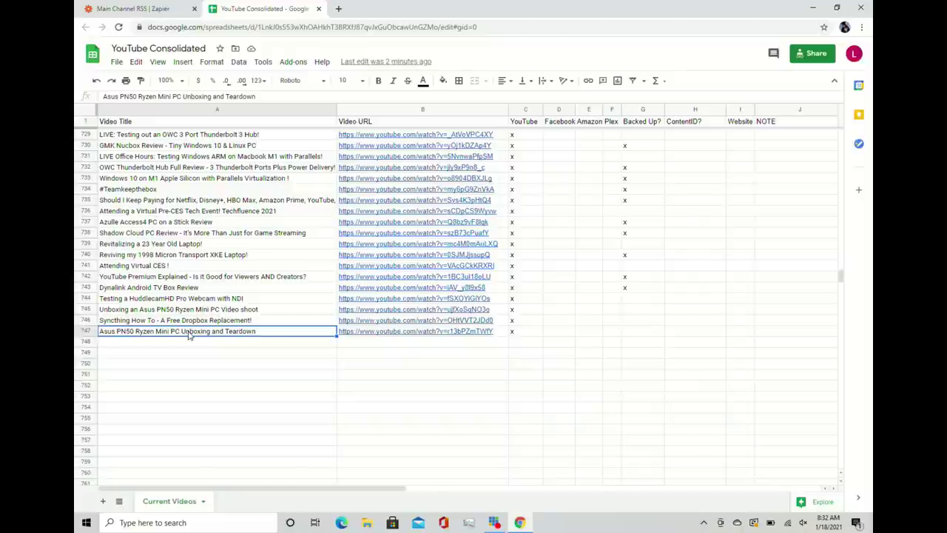
pyautogui.click(189, 334)
pyautogui.press('Tab')
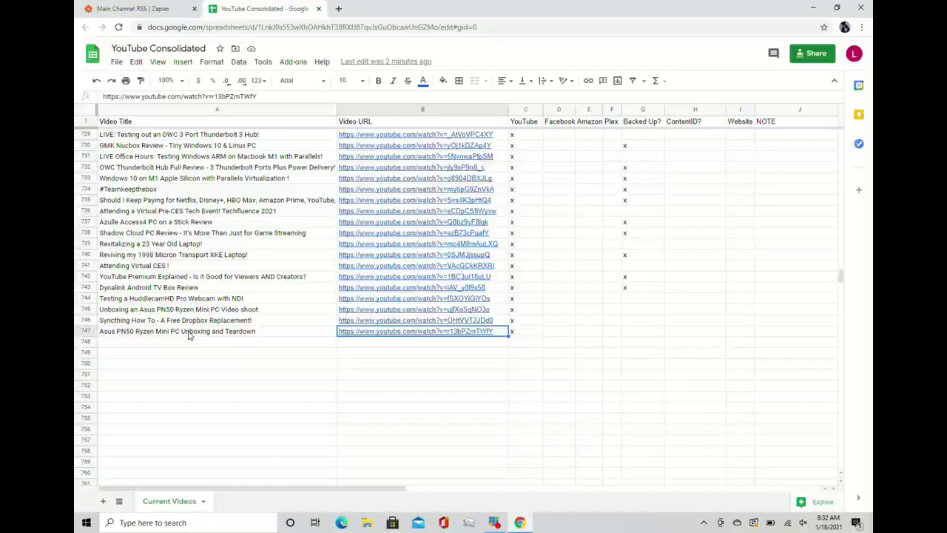
# Go through row 747's tracking columns, from YouTube, Facebook, Amazon and Plex to Backed Up? and ContentID?, and return to its Video URL
pyautogui.press('Tab')
pyautogui.press('Tab')
pyautogui.press('Tab')
pyautogui.press('Tab')
pyautogui.press('Tab')
pyautogui.press('Tab')
pyautogui.hotkey('shift', 'Tab')
pyautogui.hotkey('shift', 'Tab')
pyautogui.press('Tab')
pyautogui.hotkey('shift', 'Tab')
pyautogui.hotkey('shift', 'Tab')
pyautogui.hotkey('shift', 'Tab')
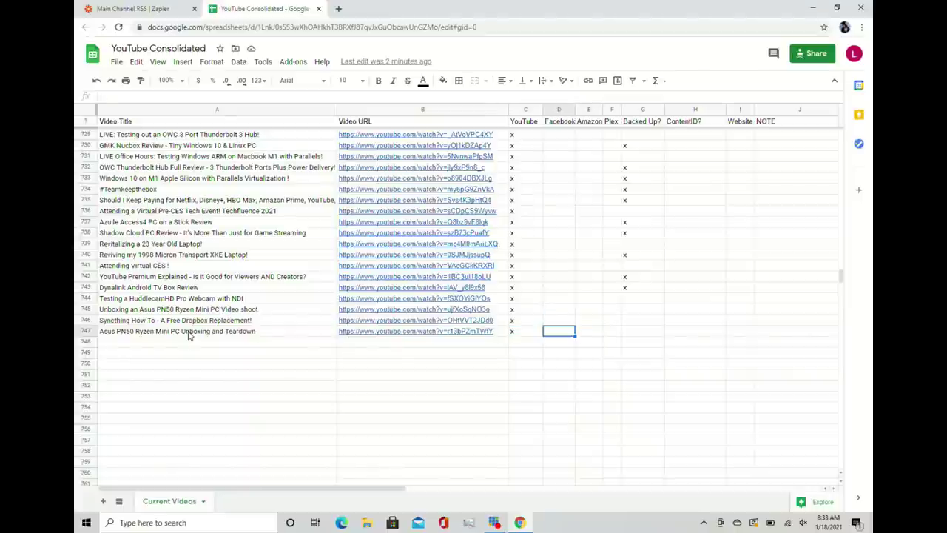
pyautogui.press('Tab')
pyautogui.press('Tab')
pyautogui.press('Tab')
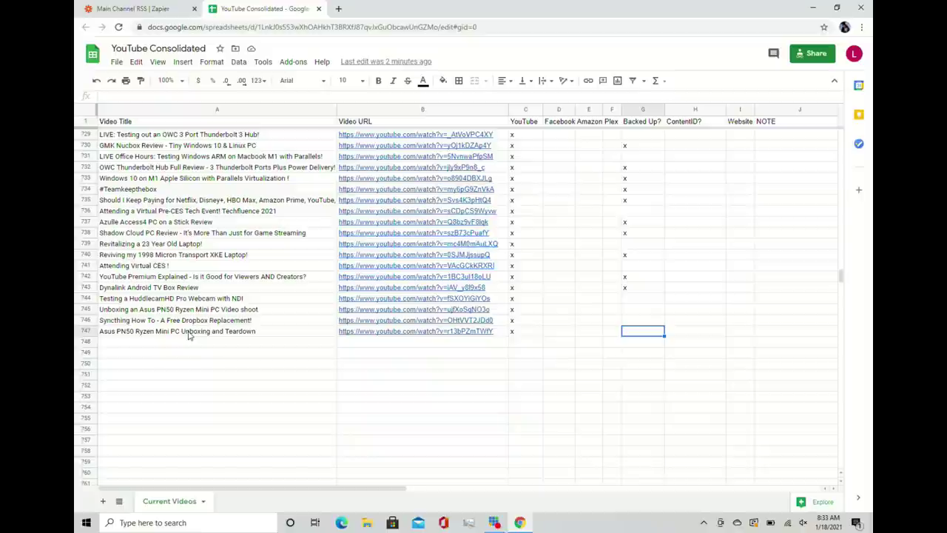
pyautogui.press('Tab')
pyautogui.hotkey('shift', 'Tab')
pyautogui.hotkey('shift', 'Tab')
pyautogui.hotkey('shift', 'Tab')
pyautogui.hotkey('shift', 'Tab')
pyautogui.hotkey('shift', 'Tab')
pyautogui.hotkey('shift', 'Tab')
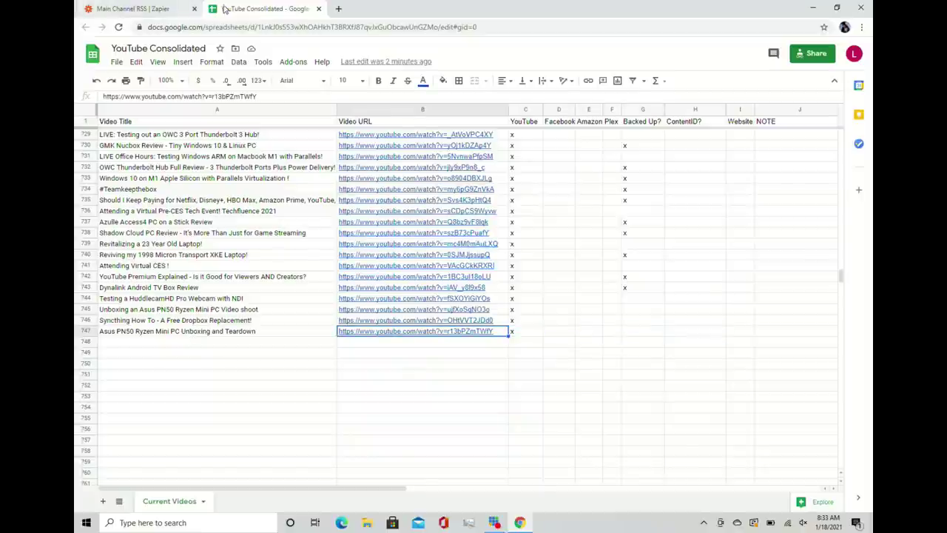
# Return to the Zap in Zapier and review the Facebook Pages, LinkedIn and reminder task actions that follow the spreadsheet action
pyautogui.click(147, 9)
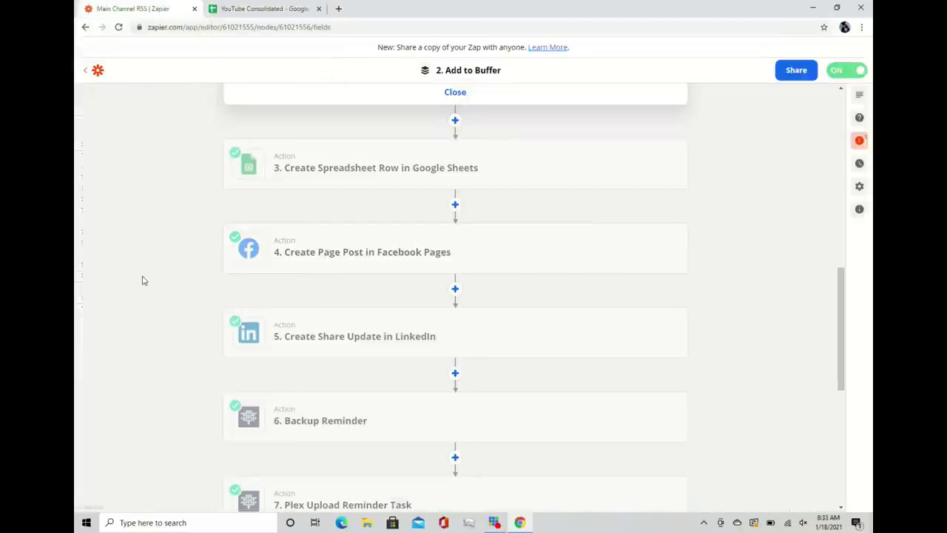
pyautogui.scroll(-1, 143, 281)
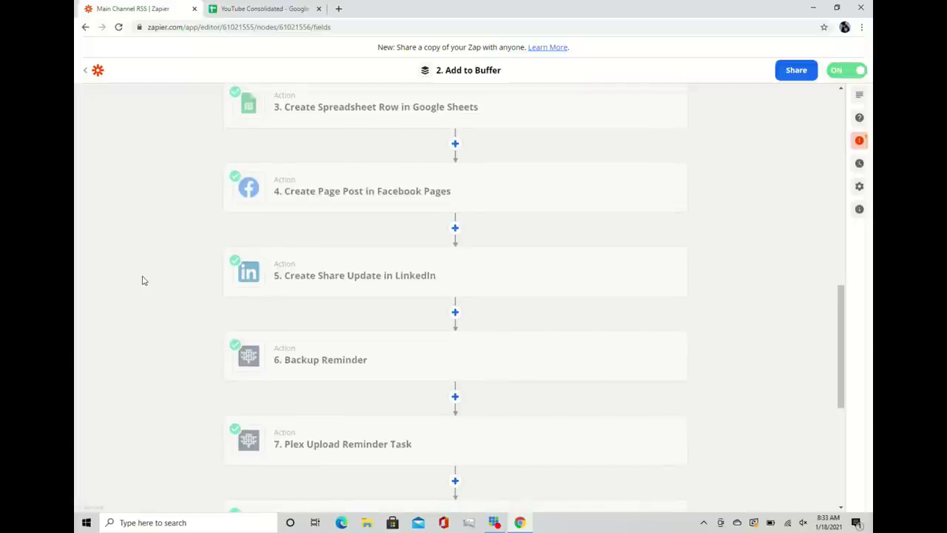
pyautogui.scroll(1, 143, 280)
pyautogui.scroll(5, 144, 281)
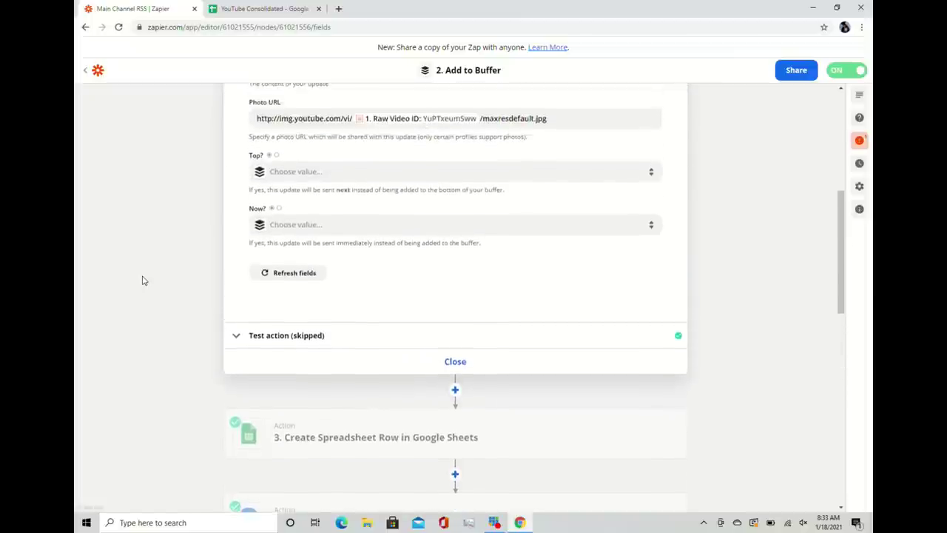
pyautogui.scroll(-5, 143, 280)
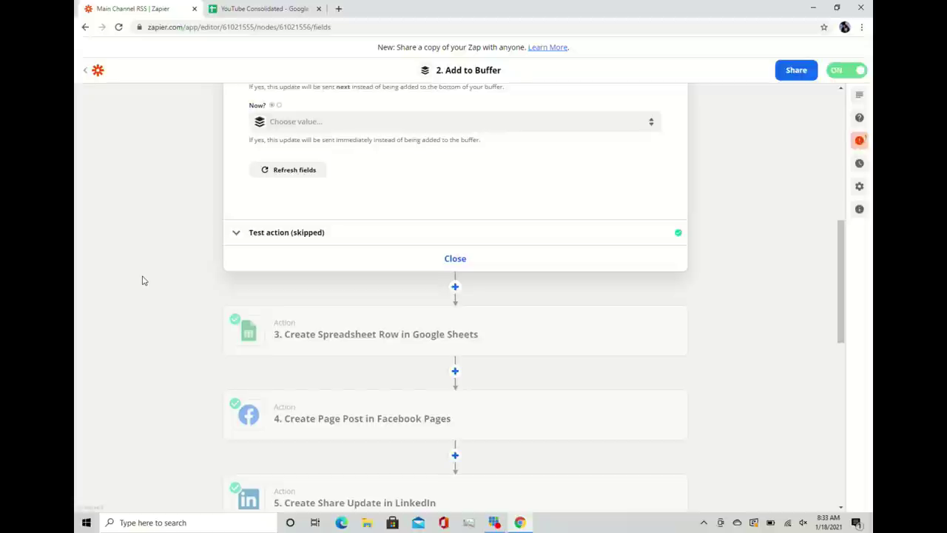
pyautogui.scroll(-2, 143, 281)
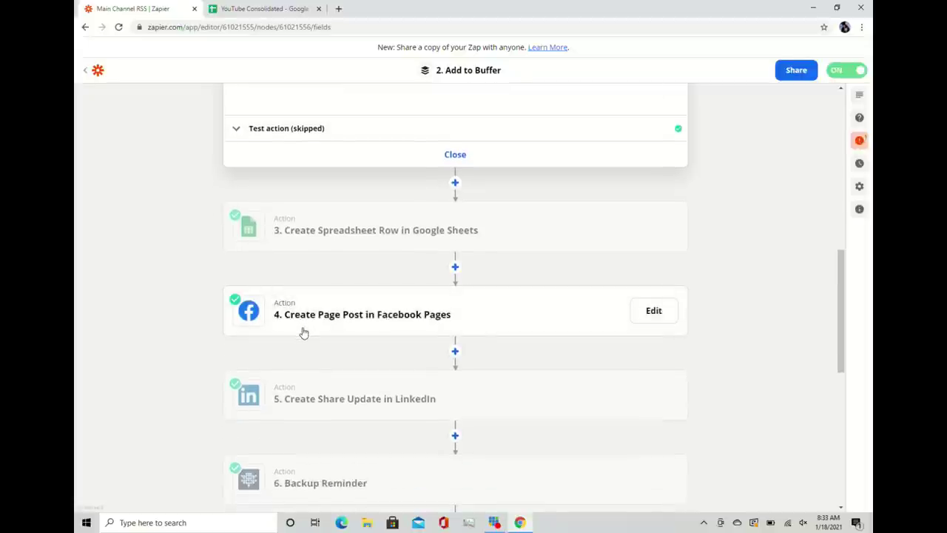
pyautogui.scroll(-1, 302, 334)
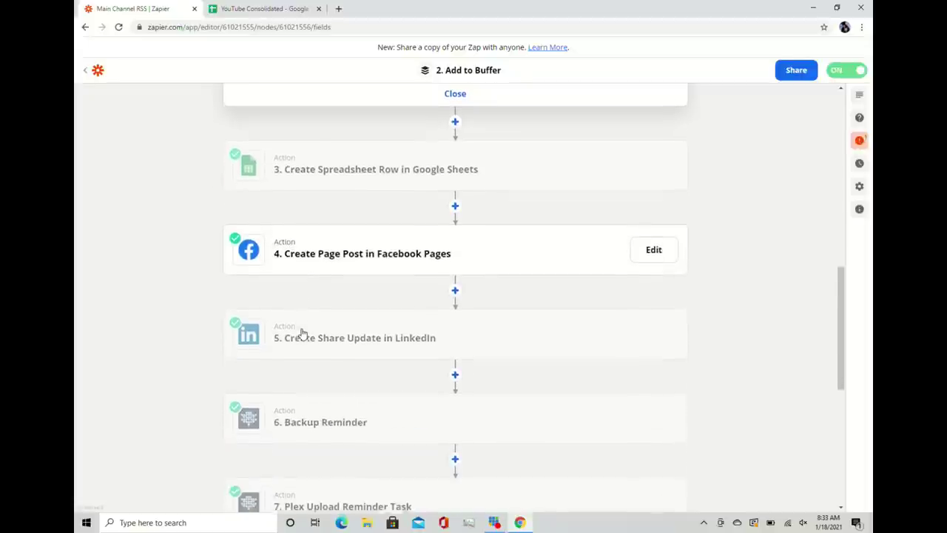
pyautogui.scroll(-2, 345, 340)
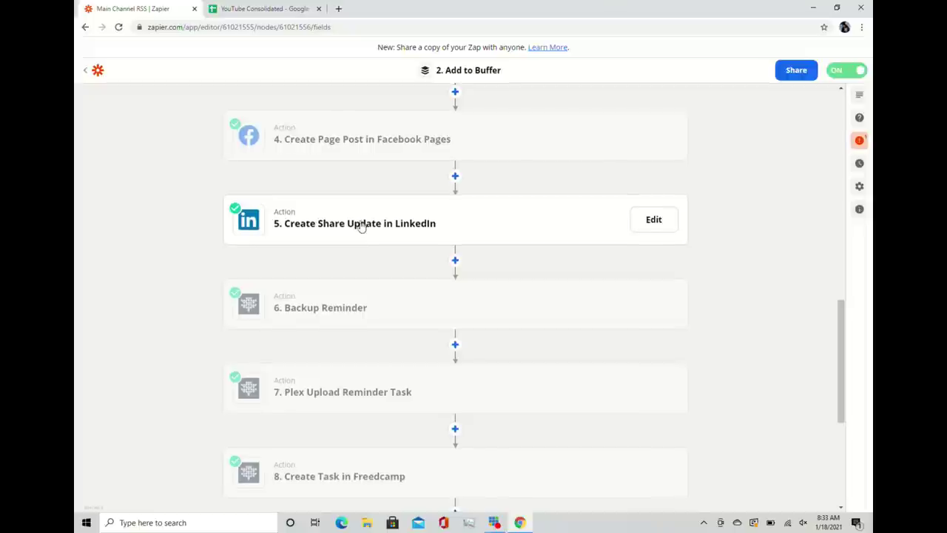
pyautogui.scroll(-1, 360, 226)
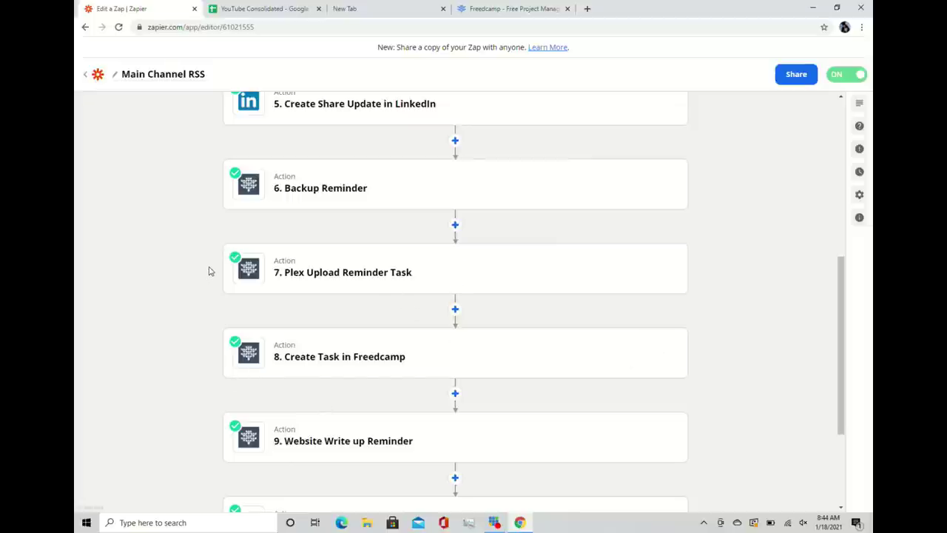
pyautogui.scroll(1, 213, 243)
pyautogui.scroll(-1, 214, 244)
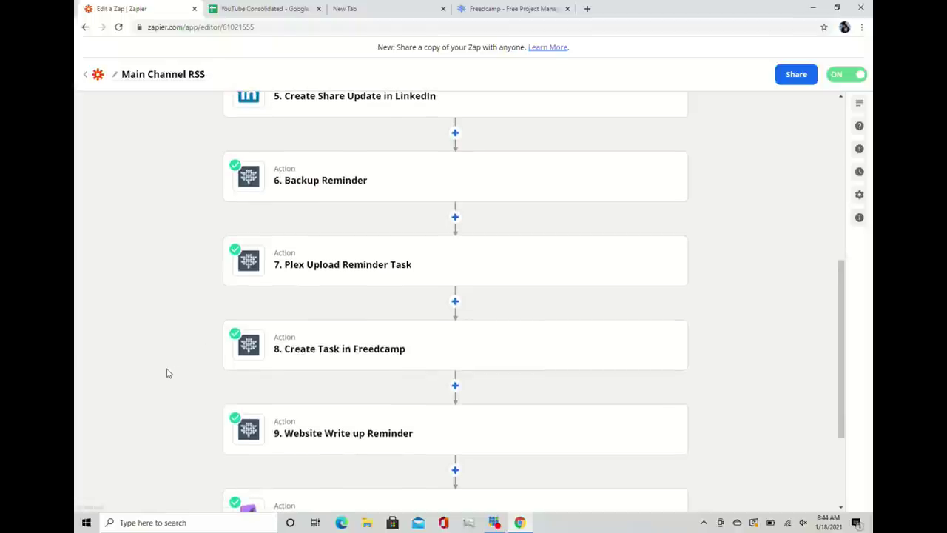
pyautogui.scroll(-1, 168, 373)
pyautogui.scroll(1, 167, 373)
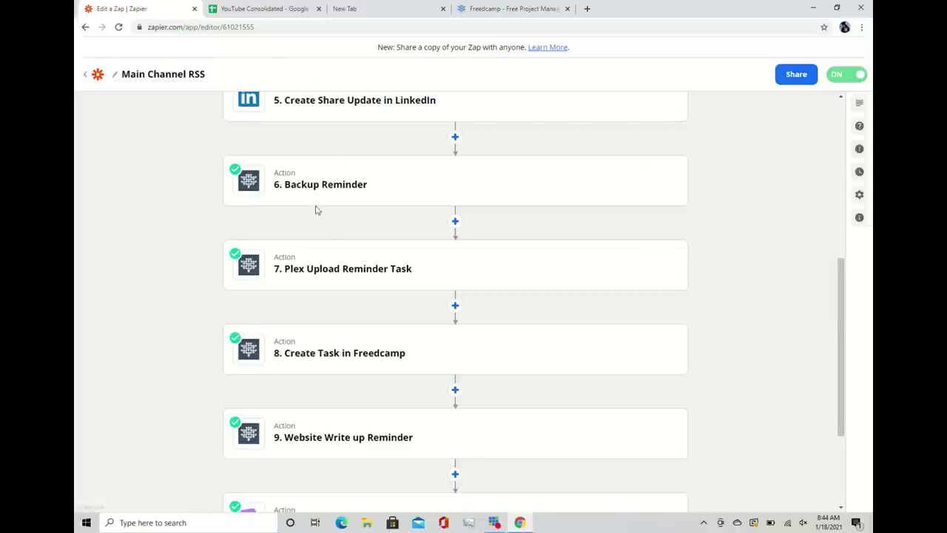
# Switch to the Freedcamp homepage, look through its task, planning and mobile app features, and return to the Zap editor
pyautogui.click(479, 9)
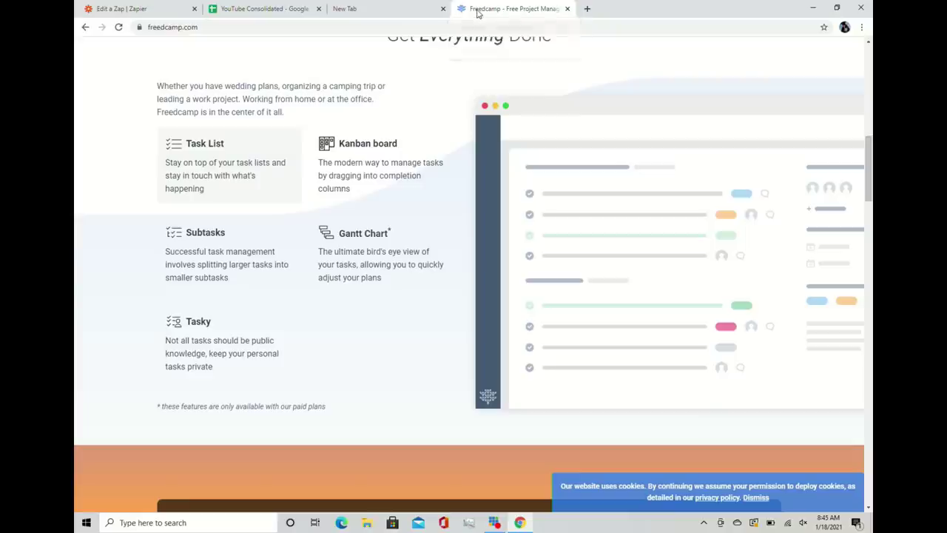
pyautogui.scroll(-4, 441, 184)
pyautogui.scroll(15, 441, 184)
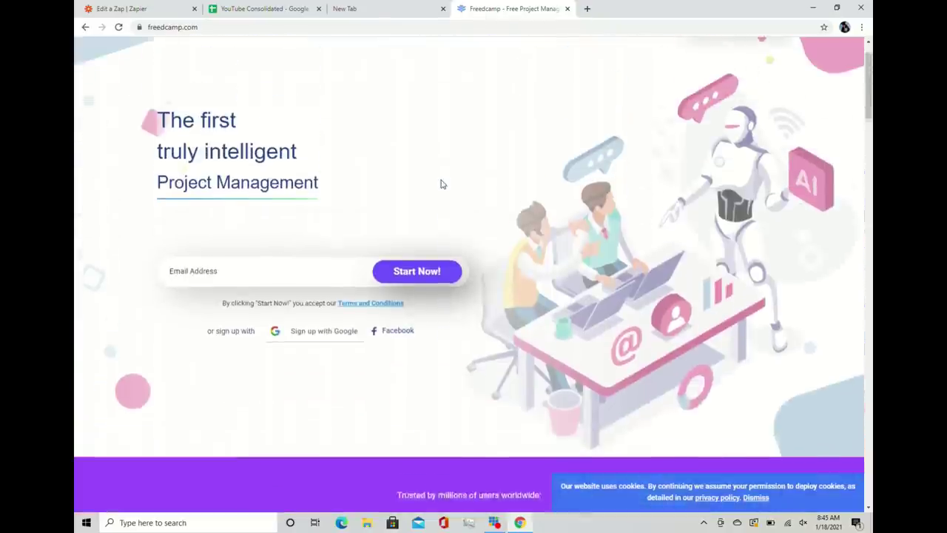
pyautogui.scroll(-1, 441, 184)
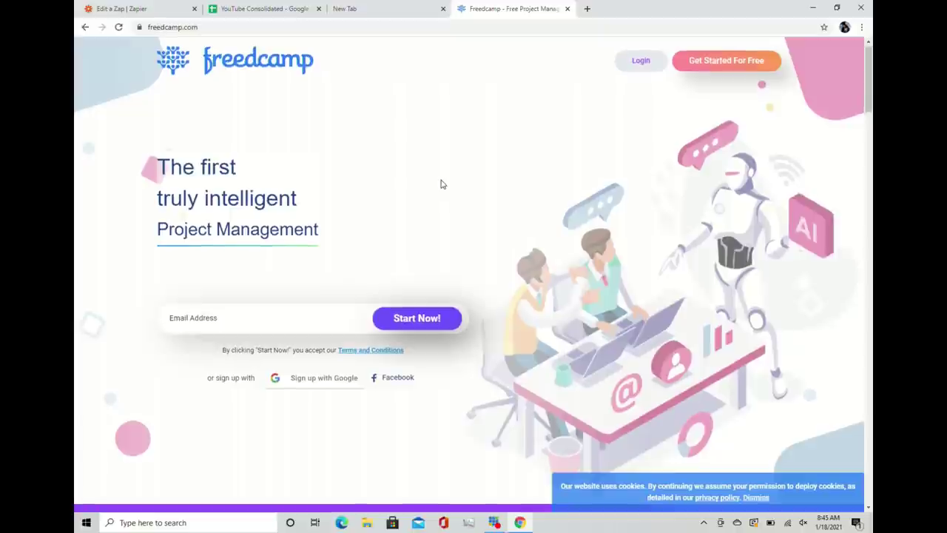
pyautogui.scroll(-2, 441, 184)
pyautogui.scroll(2, 442, 184)
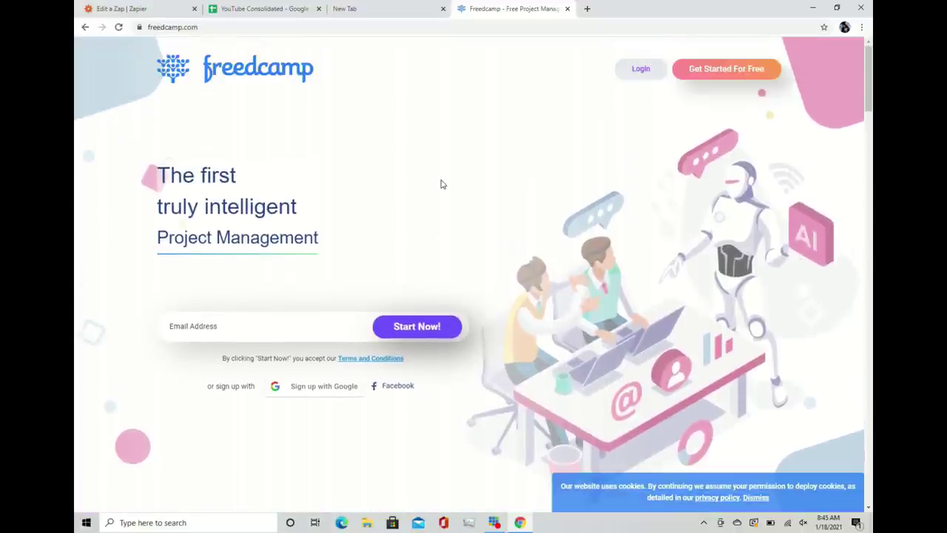
pyautogui.scroll(-2, 441, 184)
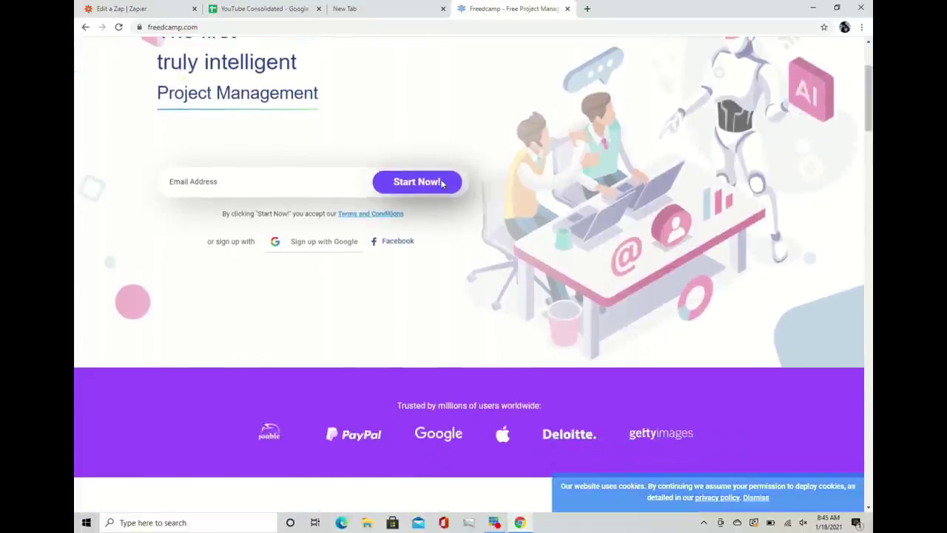
pyautogui.scroll(-6, 441, 184)
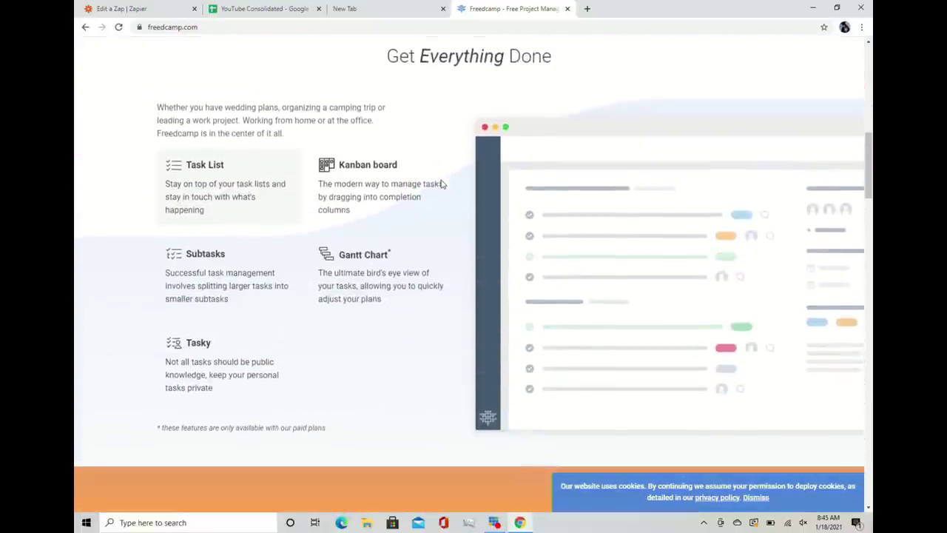
pyautogui.scroll(-4, 441, 185)
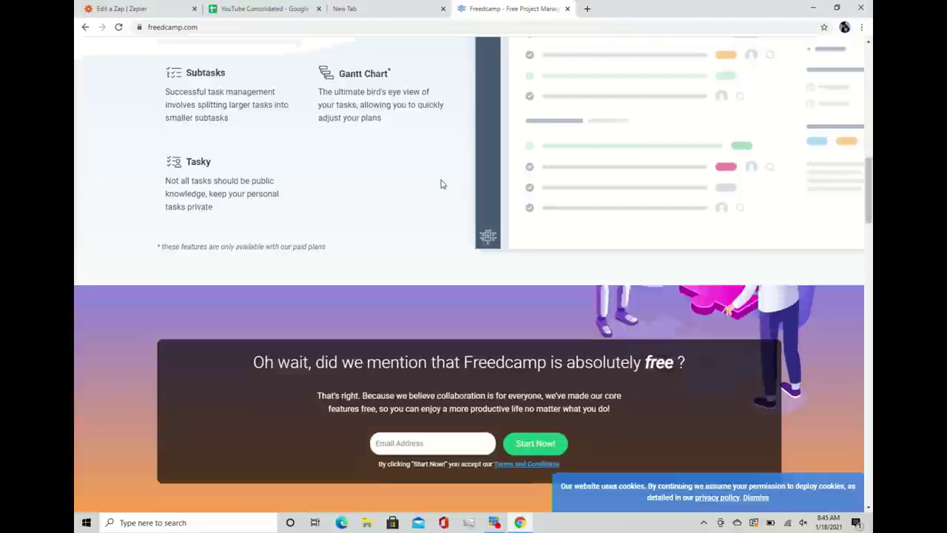
pyautogui.scroll(-7, 441, 184)
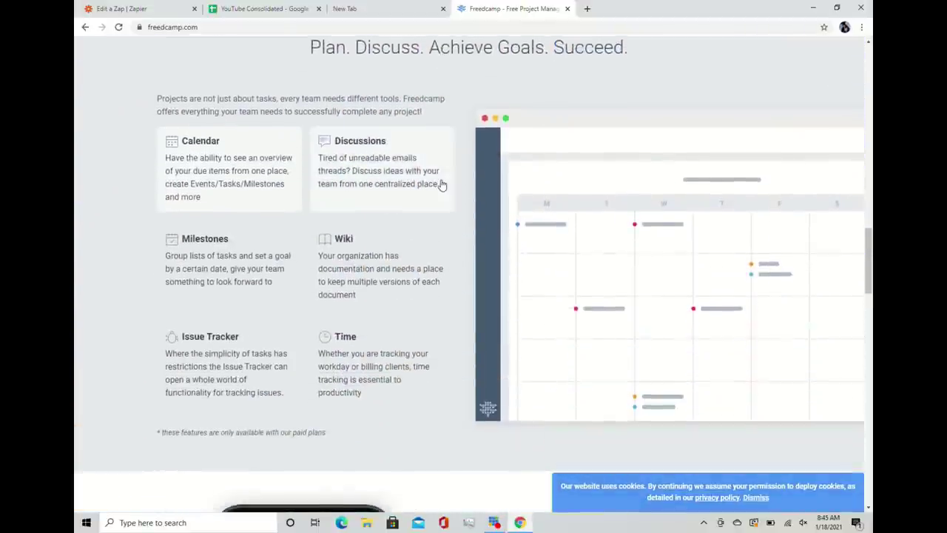
pyautogui.scroll(-4, 441, 185)
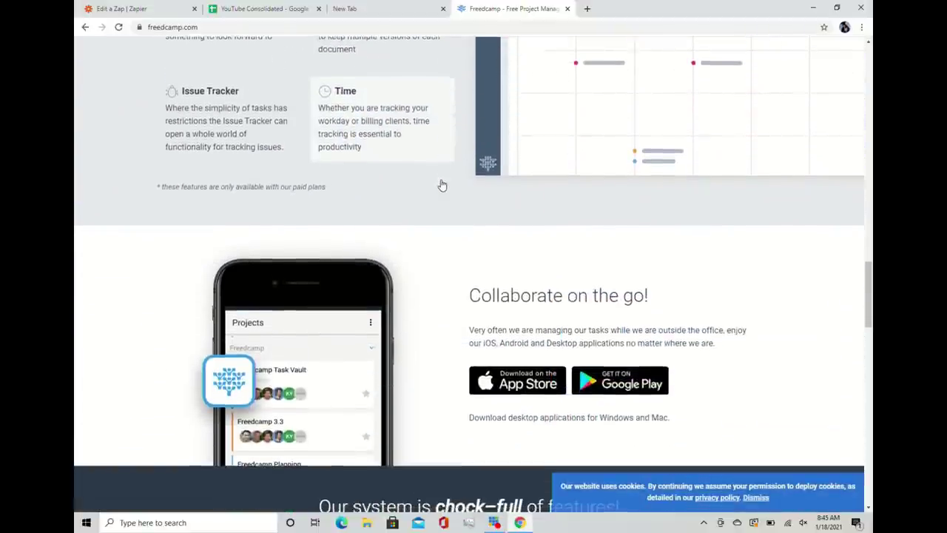
pyautogui.scroll(2, 442, 185)
pyautogui.scroll(7, 442, 184)
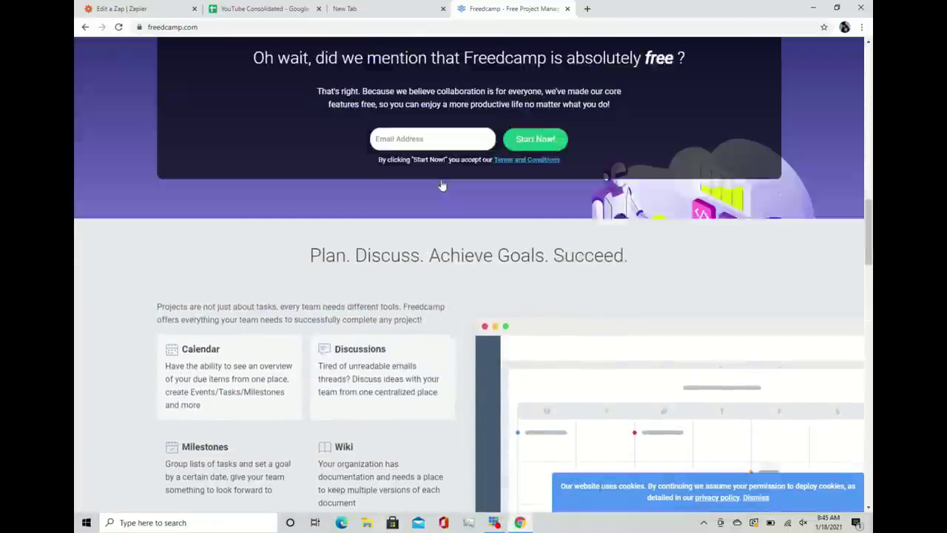
pyautogui.scroll(6, 441, 184)
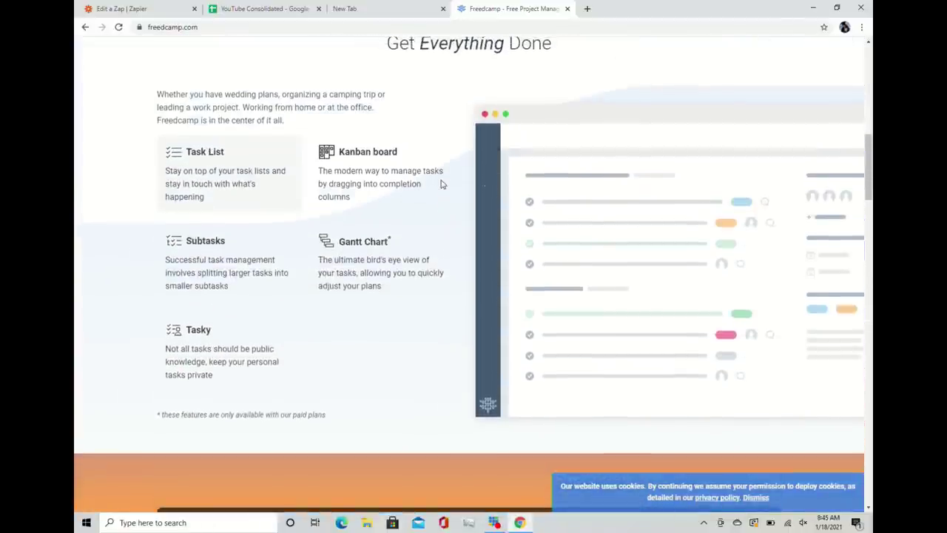
pyautogui.scroll(4, 311, 157)
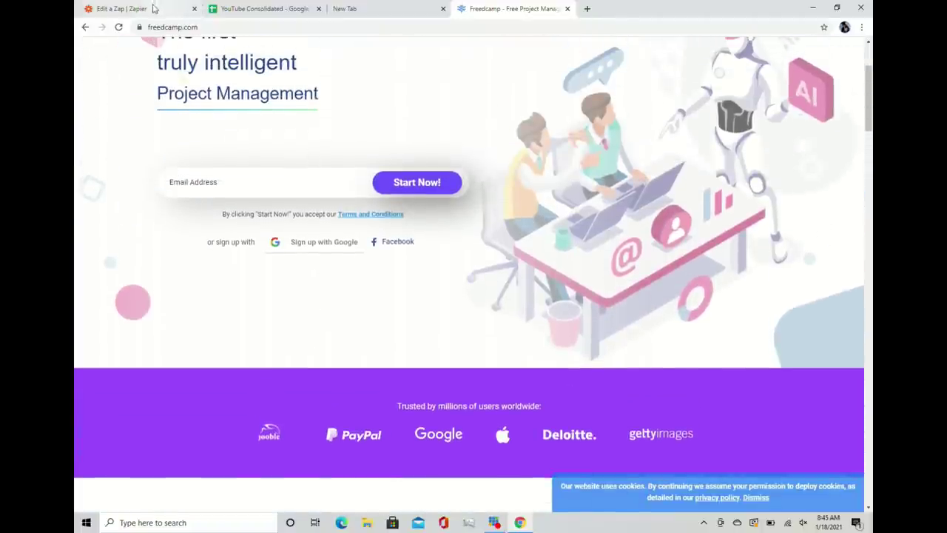
pyautogui.click(126, 9)
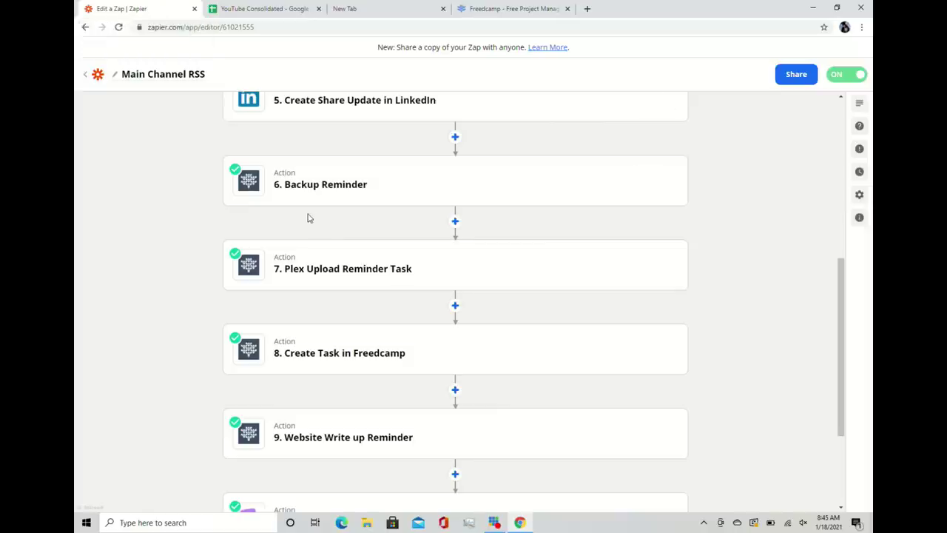
# Open the action setup of the Plex Upload Reminder Task and review its project, task list, title, priority and description fields
pyautogui.scroll(-1, 309, 218)
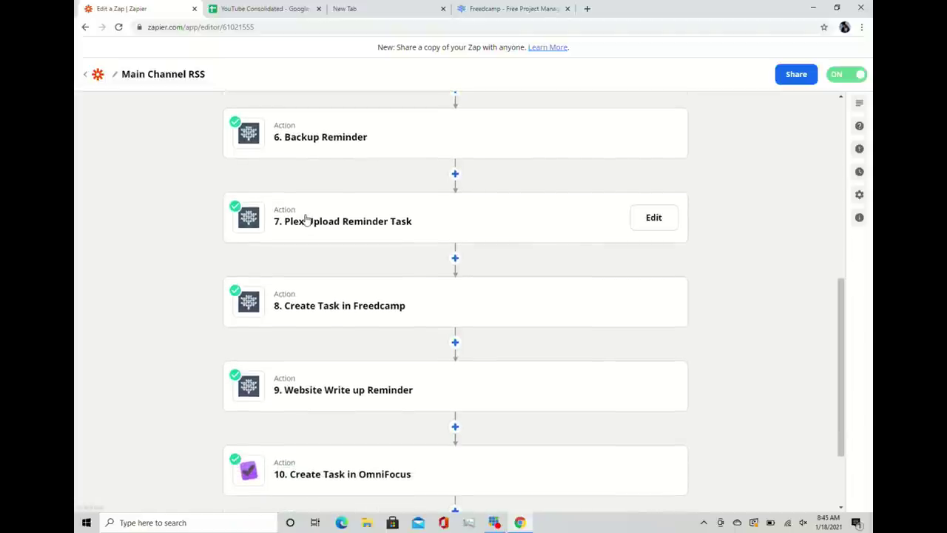
pyautogui.click(309, 221)
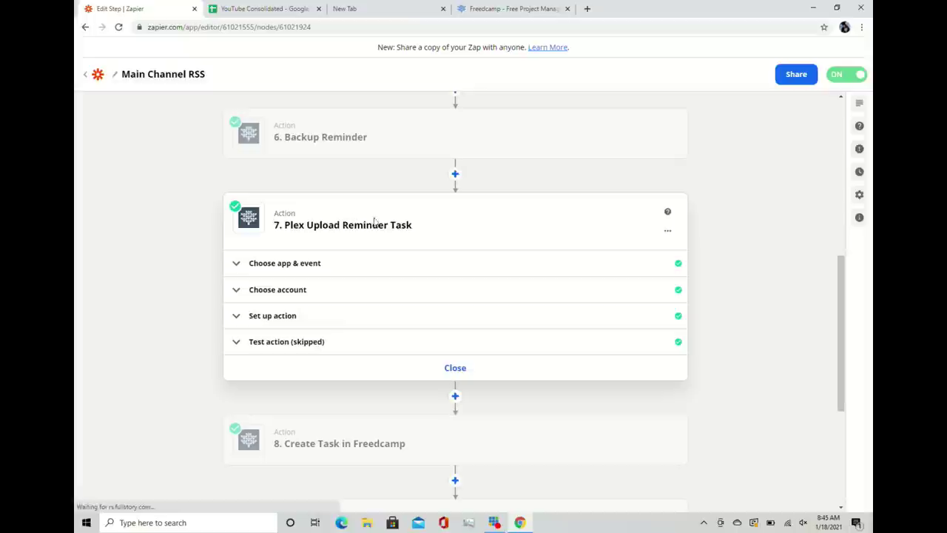
pyautogui.click(377, 316)
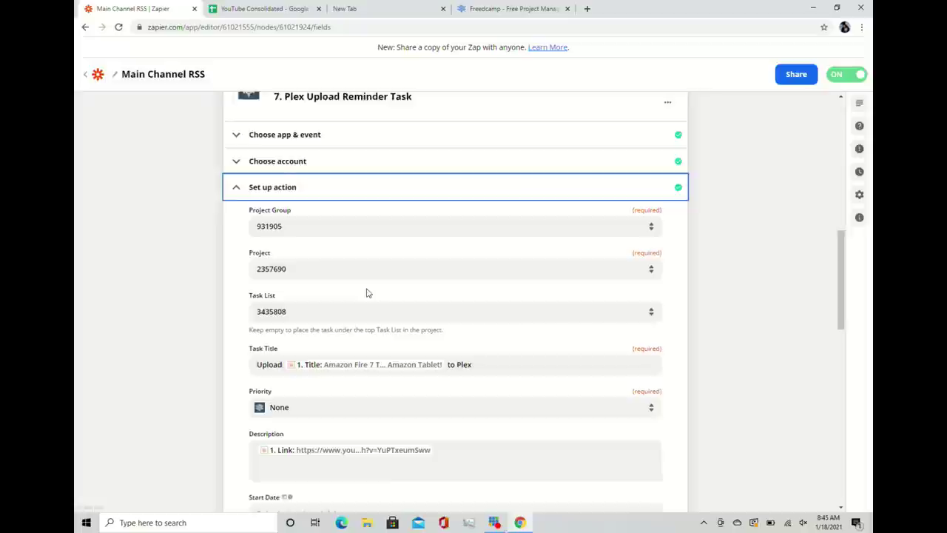
pyautogui.scroll(-1, 365, 293)
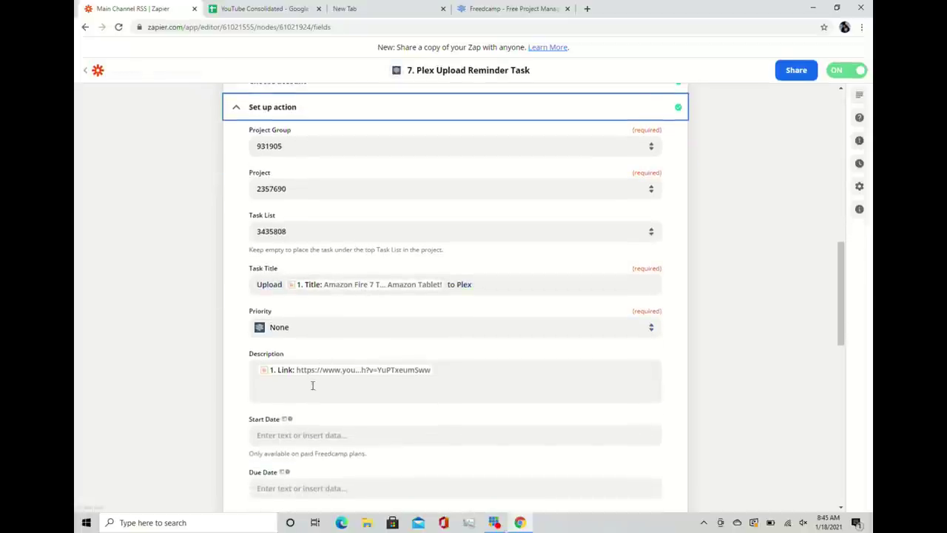
pyautogui.scroll(-3, 313, 385)
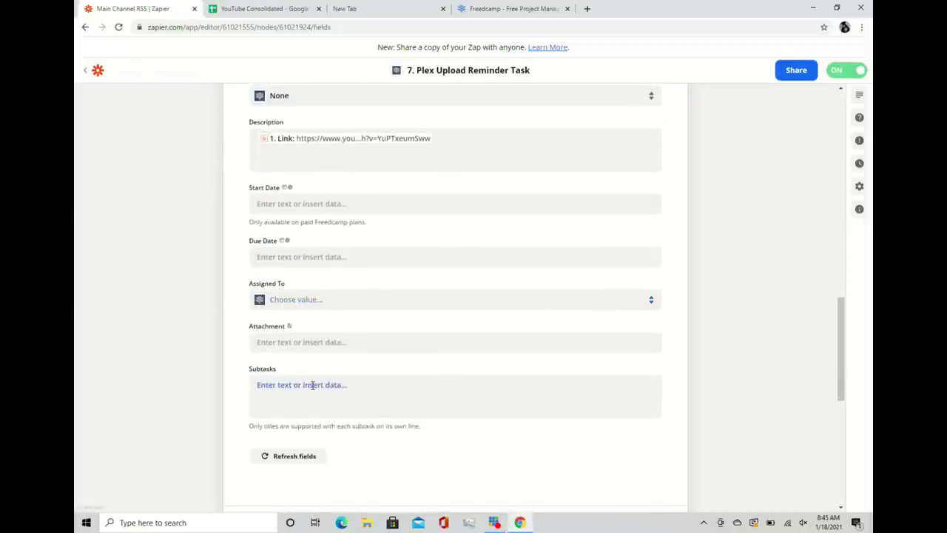
# Check who the Plex upload task can be assigned to, and close the Assigned To choices without selecting anyone
pyautogui.click(343, 328)
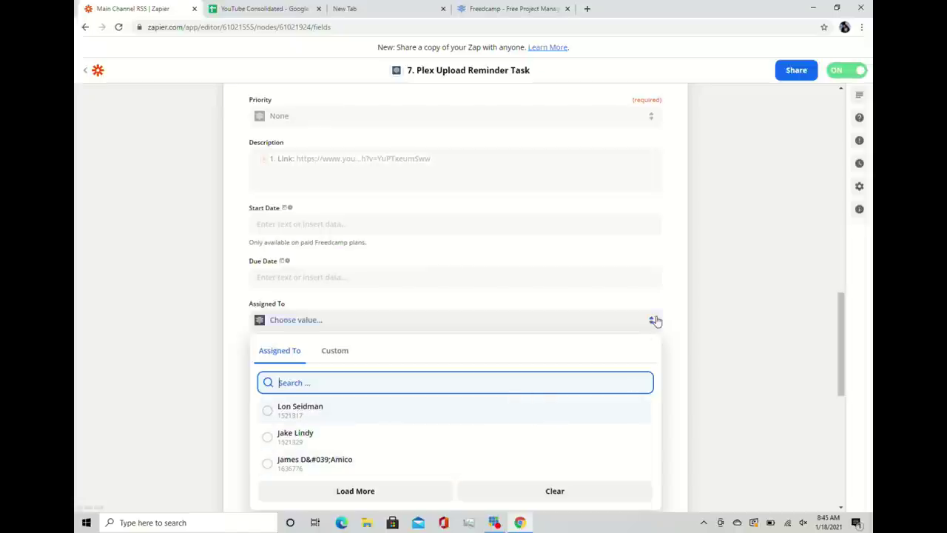
pyautogui.click(756, 326)
pyautogui.scroll(-5, 756, 329)
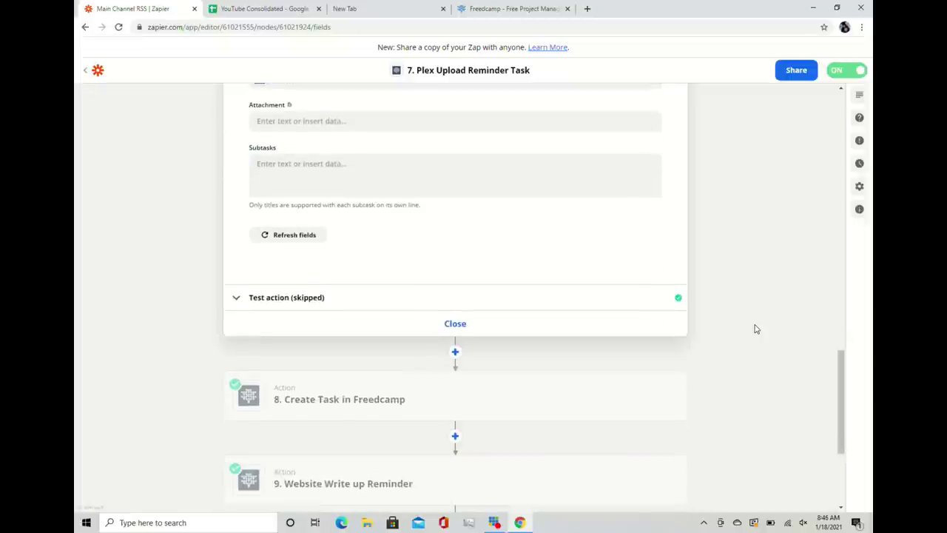
# Review the whole Zap from the New Item in Feed trigger through to the final Create Task in OmniFocus action
pyautogui.scroll(10, 756, 329)
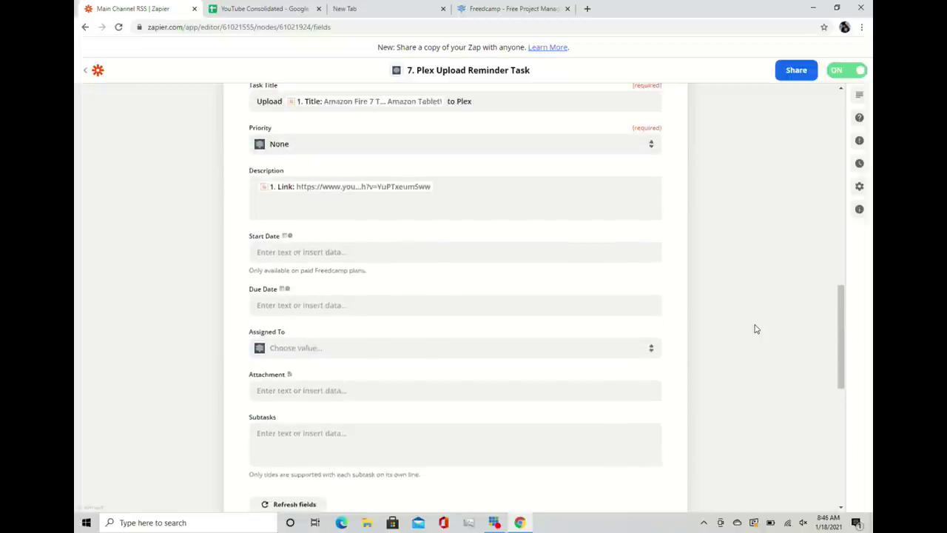
pyautogui.scroll(5, 756, 328)
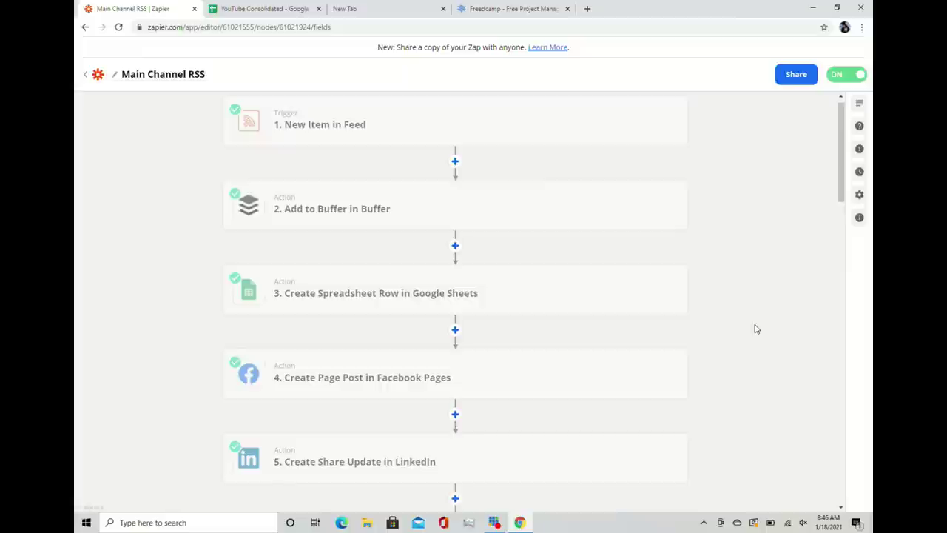
pyautogui.rightClick(756, 329)
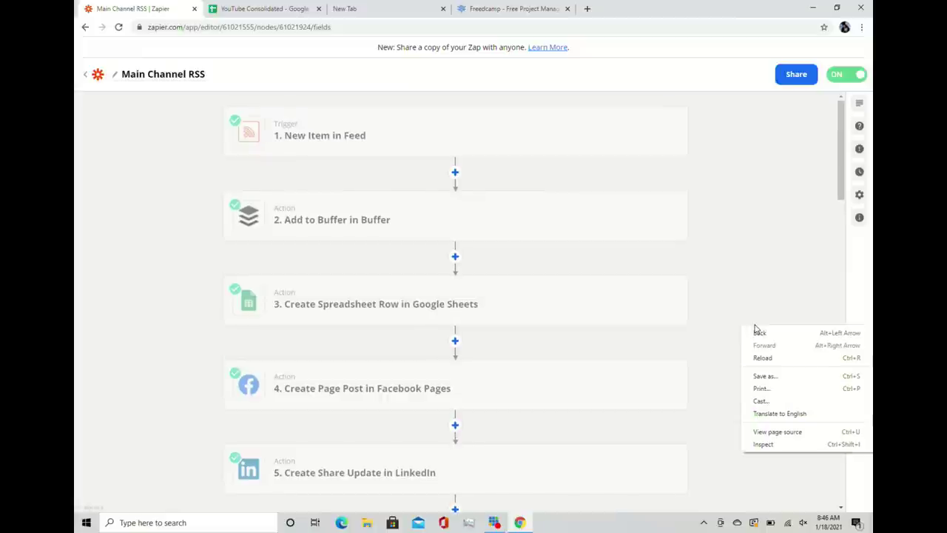
pyautogui.click(736, 287)
pyautogui.scroll(-8, 736, 284)
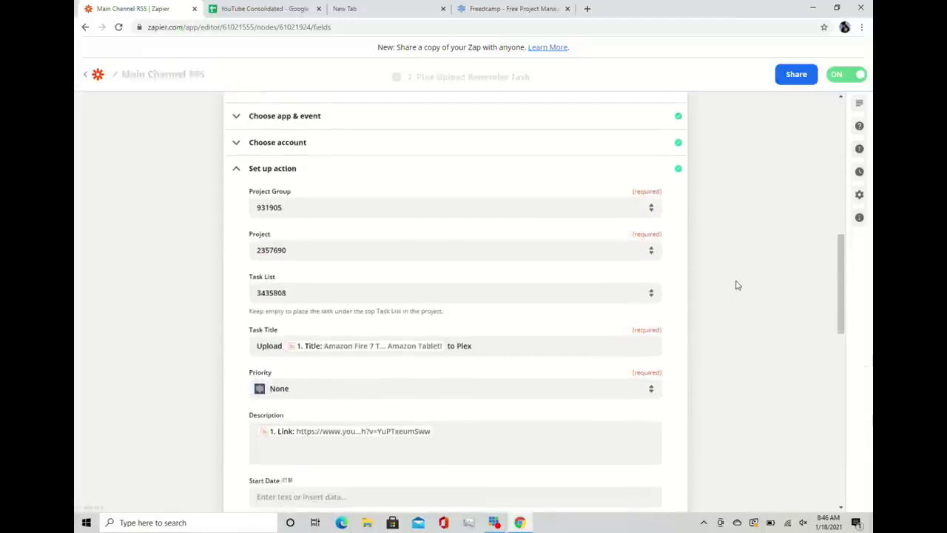
pyautogui.scroll(-8, 736, 285)
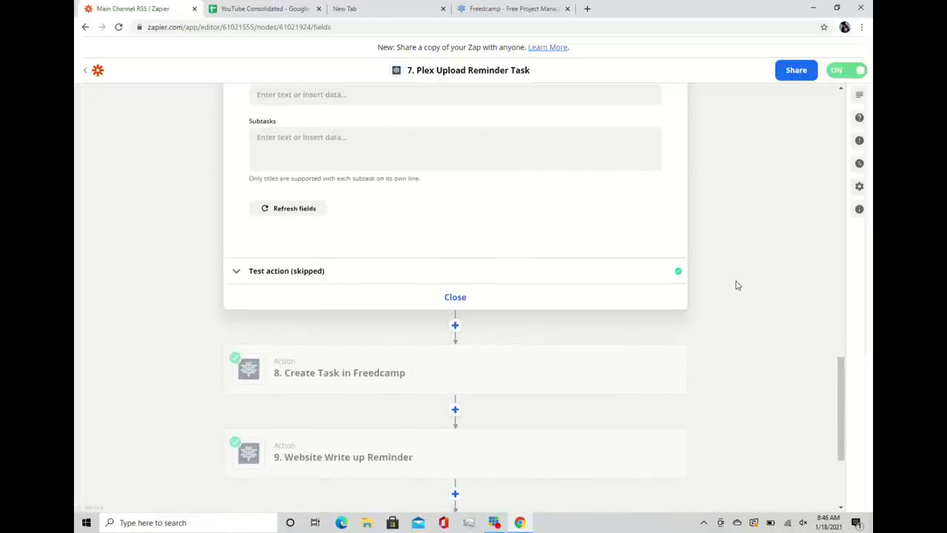
pyautogui.scroll(-2, 736, 285)
pyautogui.moveTo(664, 381)
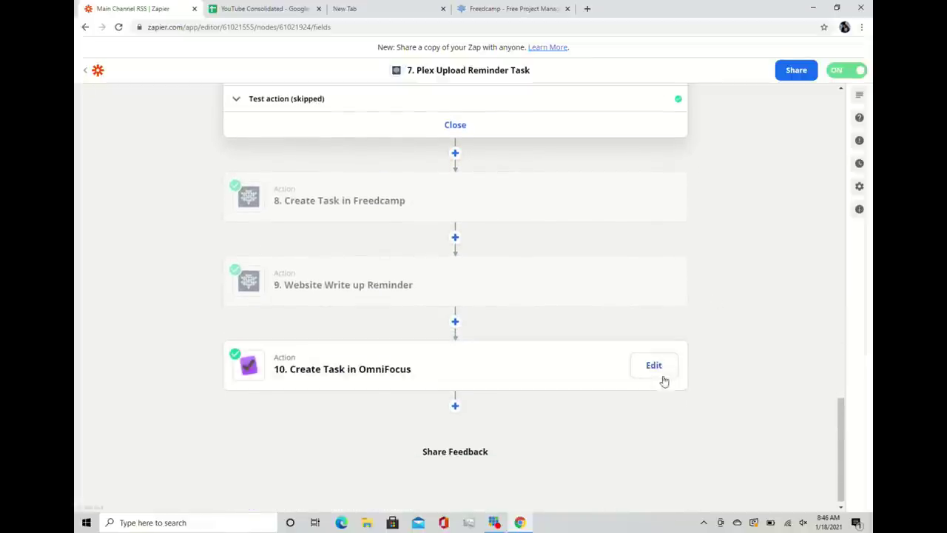
# Switch briefly to the Freedcamp homepage, and return to the OmniFocus action in the Zapier editor
pyautogui.click(529, 8)
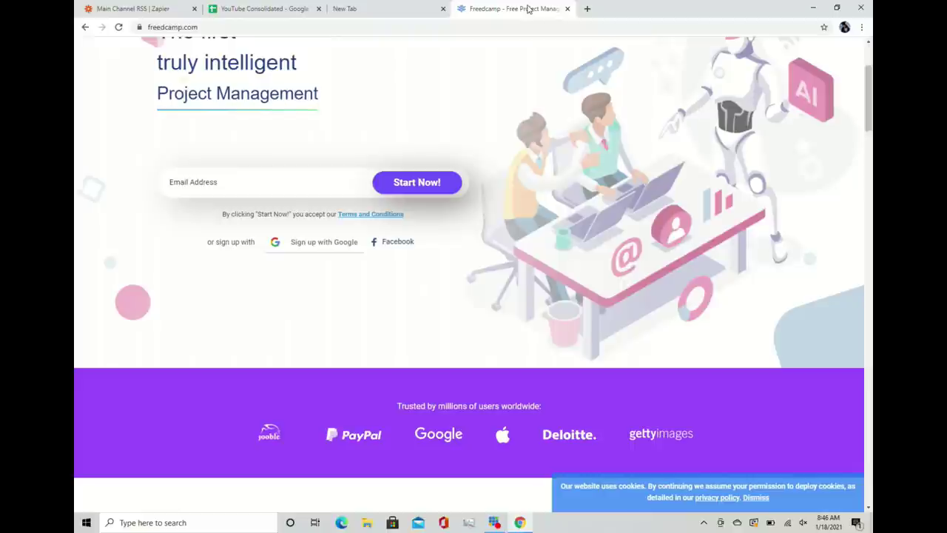
pyautogui.click(159, 9)
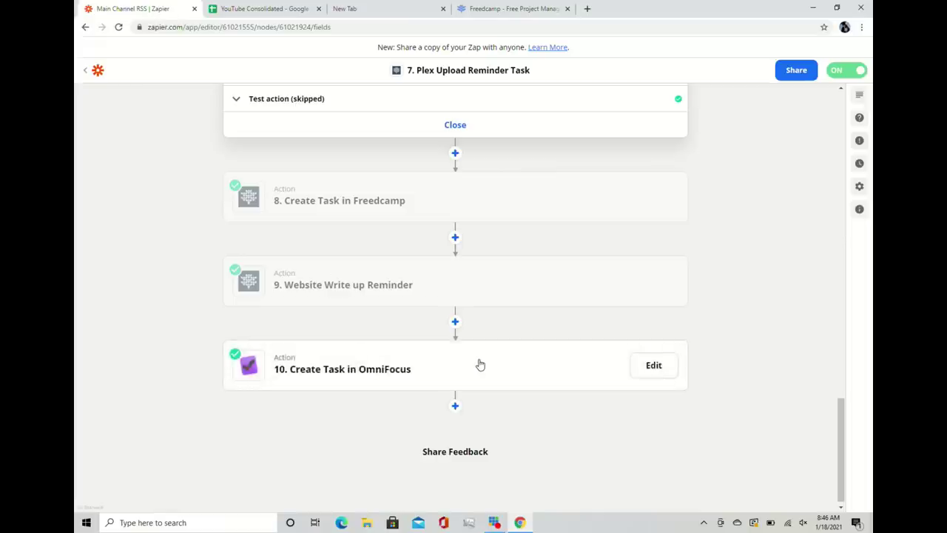